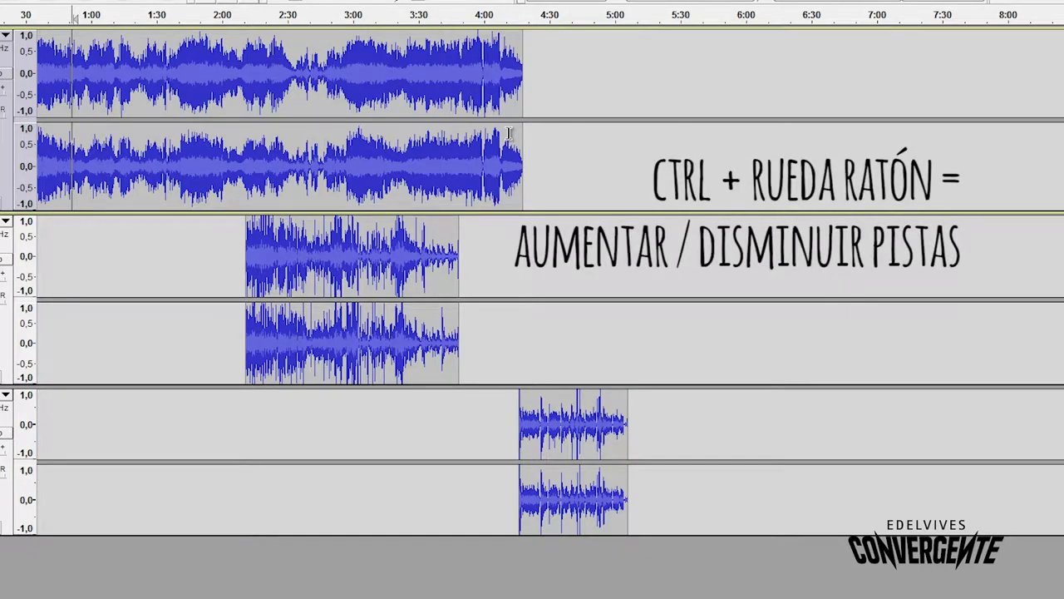
- Zoom the timeline in and out to examine the three audio tracks at different scales
{"action": "scroll", "coordinate": [508, 133], "scroll_direction": "down", "scroll_amount": 2, "text": "ctrl"}
{"action": "scroll", "coordinate": [474, 156], "scroll_direction": "up", "scroll_amount": 1, "text": "ctrl"}
{"action": "scroll", "coordinate": [474, 156], "scroll_direction": "up", "scroll_amount": 2, "text": "ctrl"}
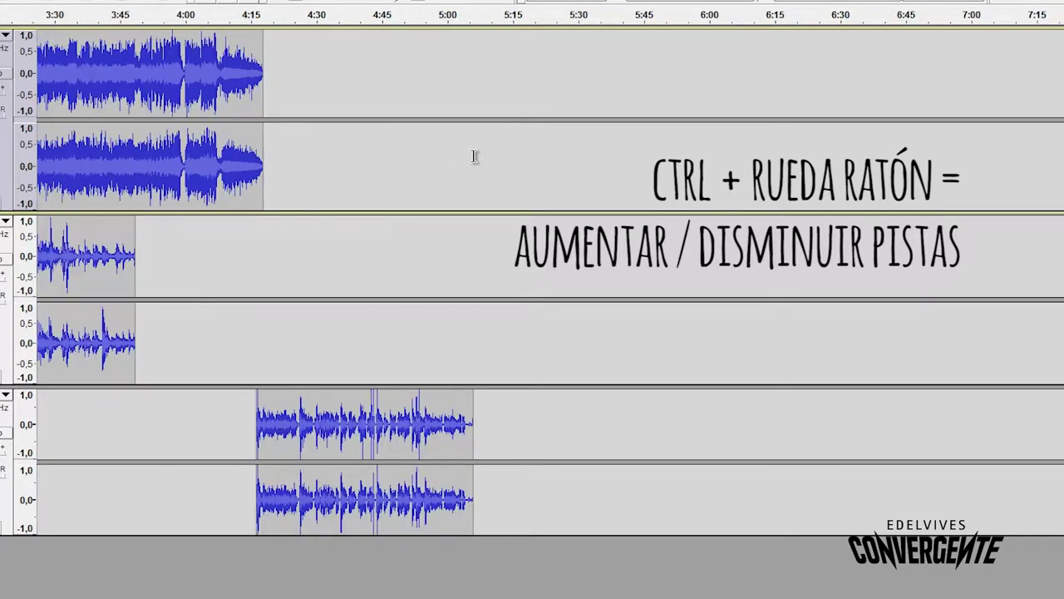
{"action": "scroll", "coordinate": [474, 156], "scroll_direction": "up", "scroll_amount": 4, "text": "ctrl"}
{"action": "scroll", "coordinate": [473, 159], "scroll_direction": "down", "scroll_amount": 5, "text": "ctrl"}
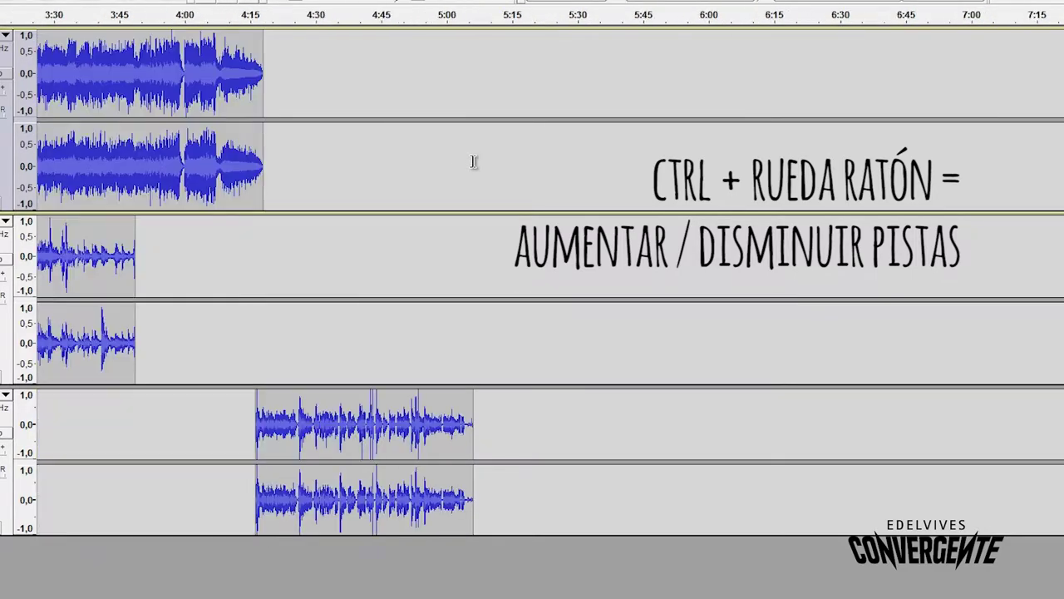
{"action": "scroll", "coordinate": [473, 160], "scroll_direction": "down", "scroll_amount": 1, "text": "ctrl"}
{"action": "scroll", "coordinate": [473, 160], "scroll_direction": "up", "scroll_amount": 2, "text": "ctrl"}
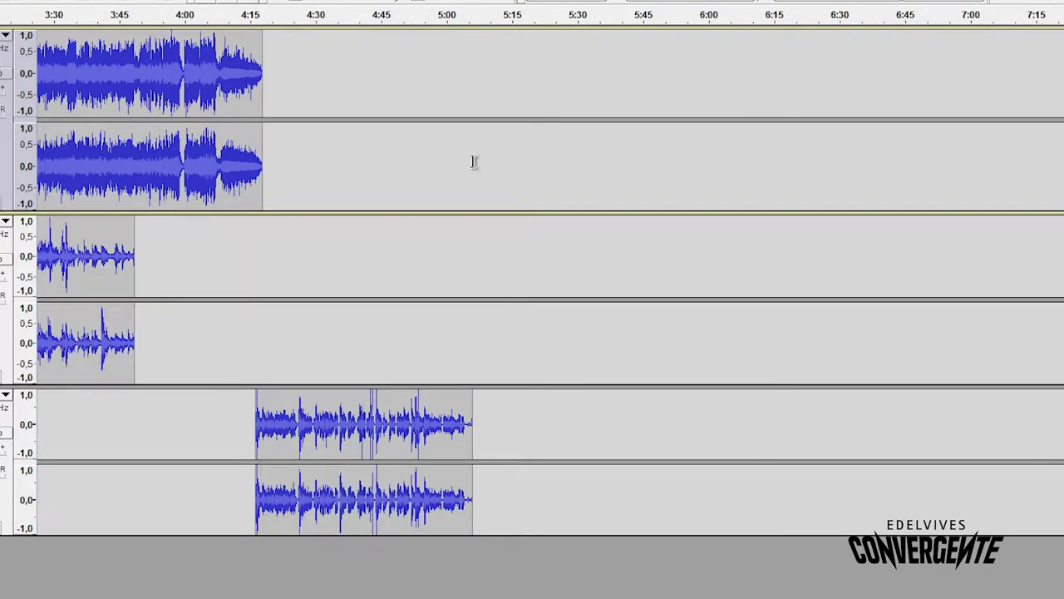
{"action": "scroll", "coordinate": [473, 162], "scroll_direction": "down", "scroll_amount": 2, "text": "ctrl"}
{"action": "scroll", "coordinate": [106, 142], "scroll_direction": "up", "scroll_amount": 2, "text": "ctrl"}
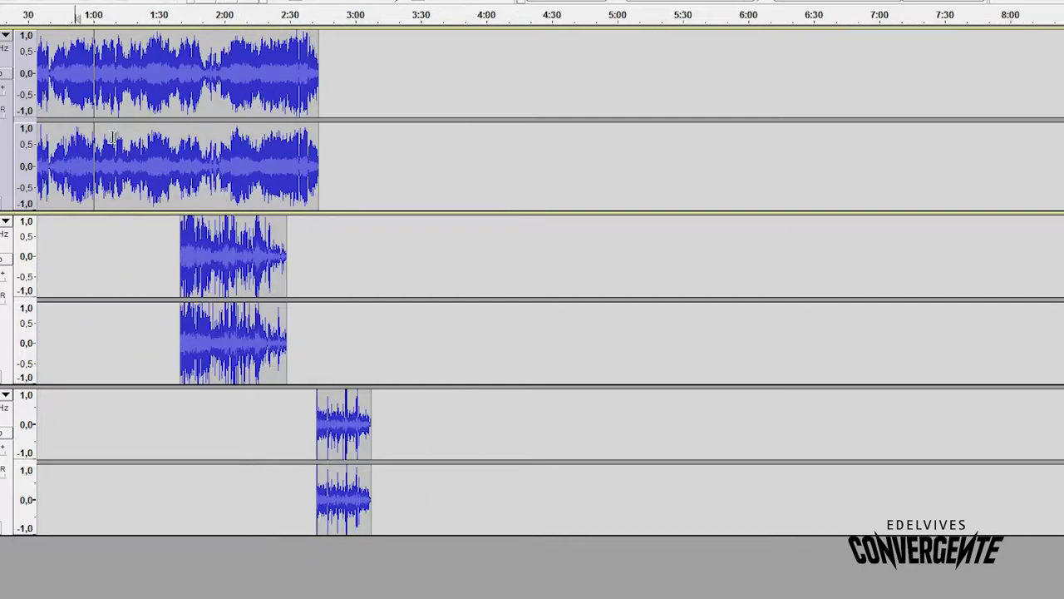
{"action": "scroll", "coordinate": [121, 150], "scroll_direction": "down", "scroll_amount": 1, "text": "ctrl"}
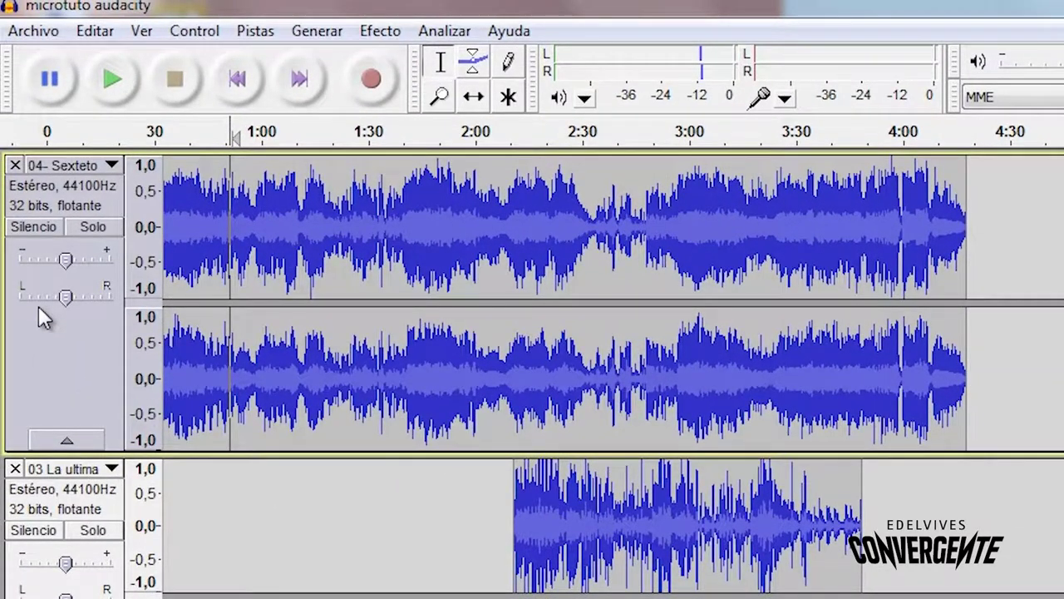
- Delete the 04- Sexteto track and undo the deletion
{"action": "left_click", "coordinate": [14, 165]}
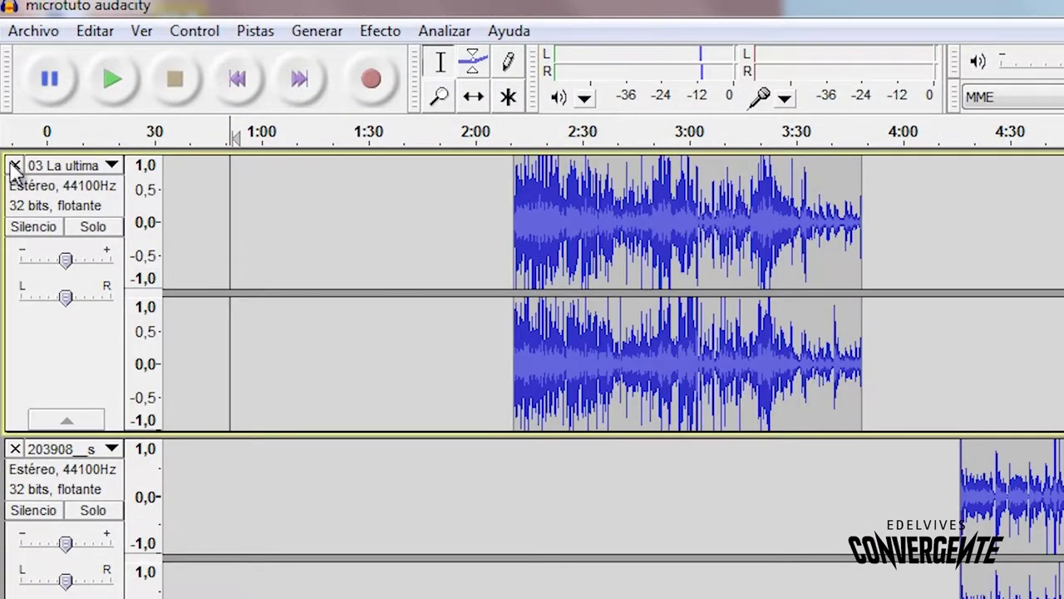
{"action": "key", "text": "ctrl+z"}
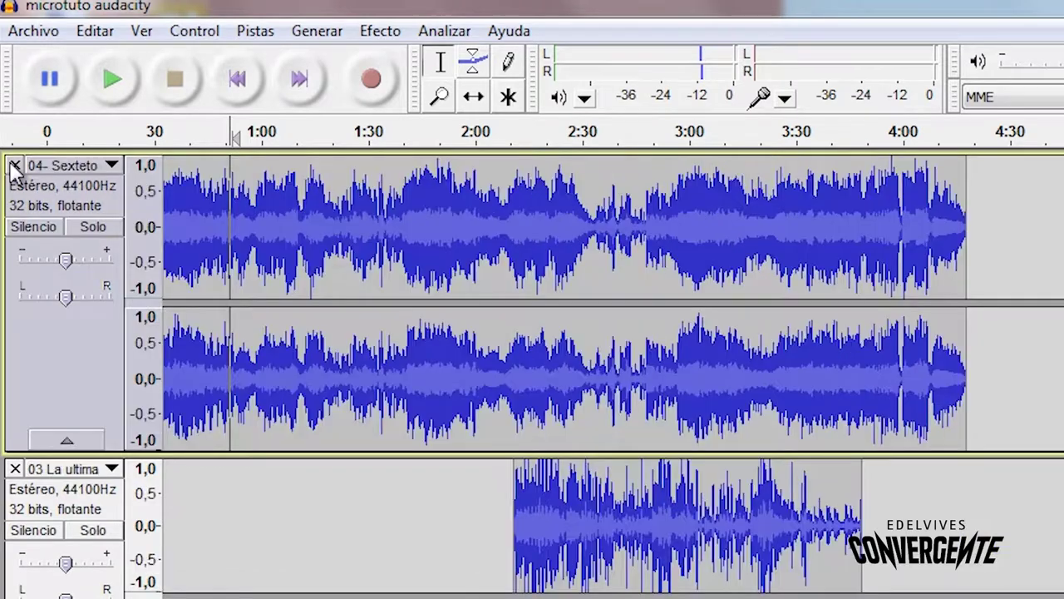
- Solo the 04- Sexteto track and play it from about 2:25
{"action": "left_click", "coordinate": [94, 230]}
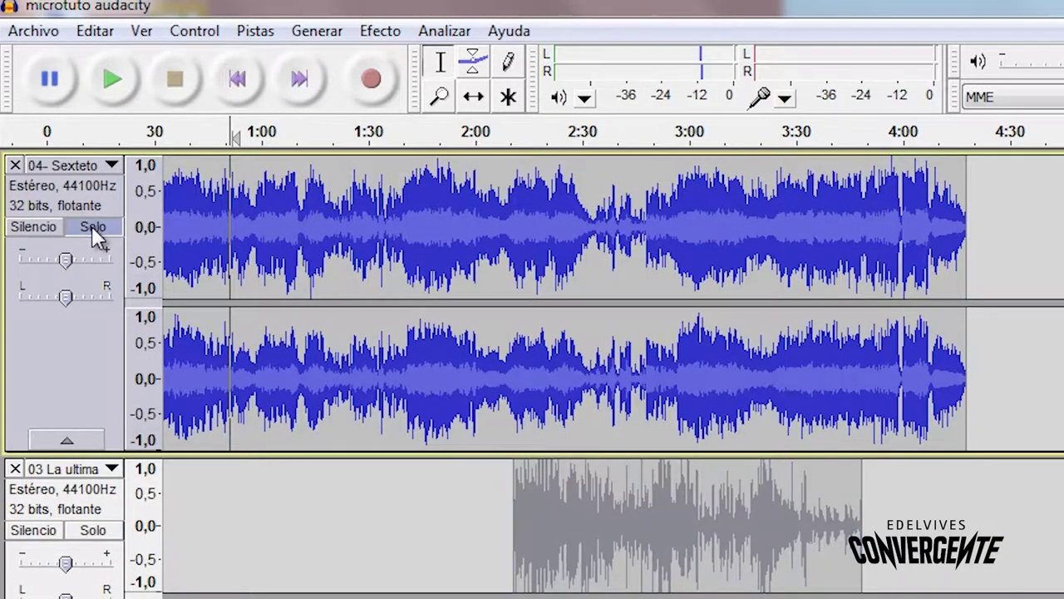
{"action": "left_click", "coordinate": [564, 200]}
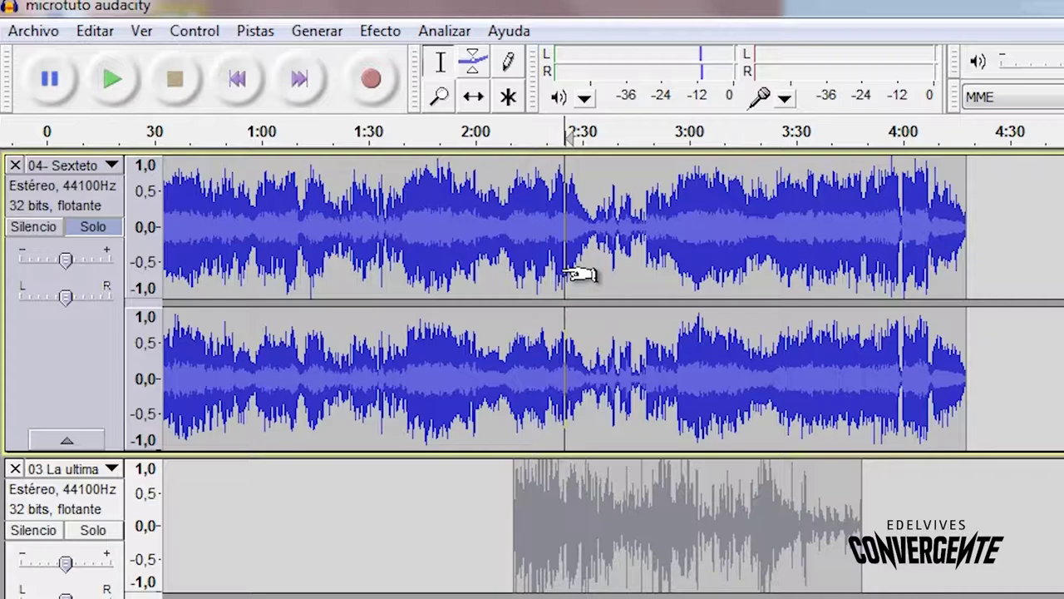
{"action": "key", "text": "space"}
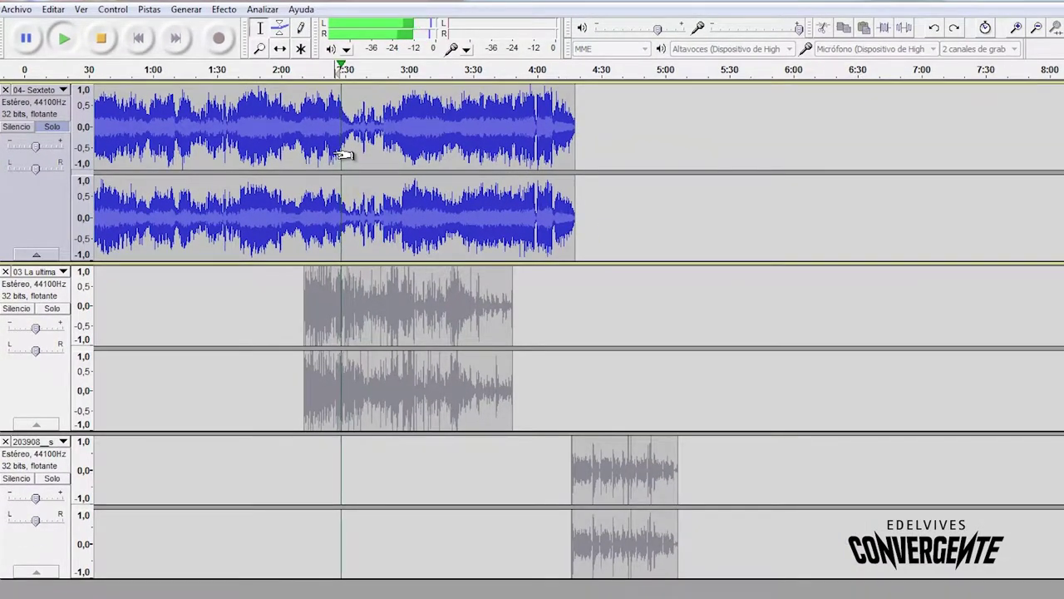
- Mute the 04- Sexteto track during playback, unmute it, and stop playback
{"action": "left_click", "coordinate": [25, 128]}
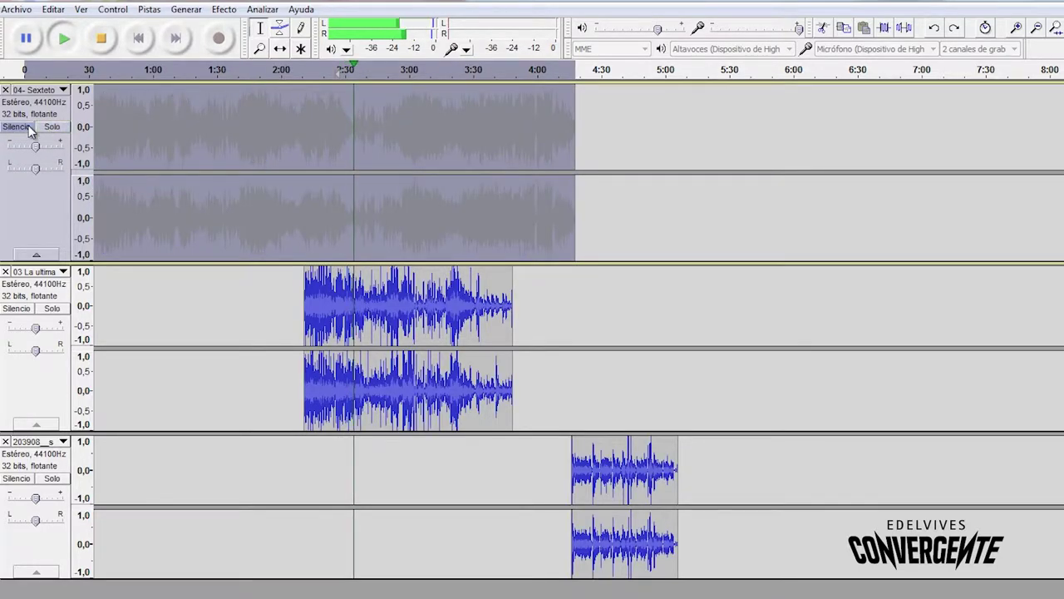
{"action": "left_click", "coordinate": [24, 128]}
{"action": "key", "text": "space"}
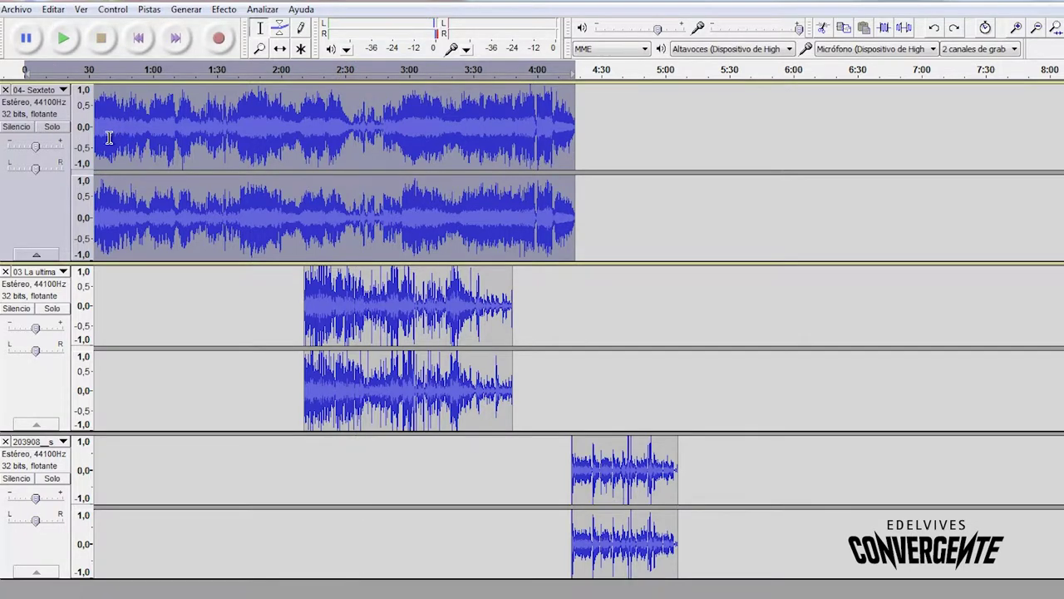
- Play the audio from about 0:40, try out the 04- Sexteto track's gain slider, and stop playback
{"action": "left_click", "coordinate": [109, 143]}
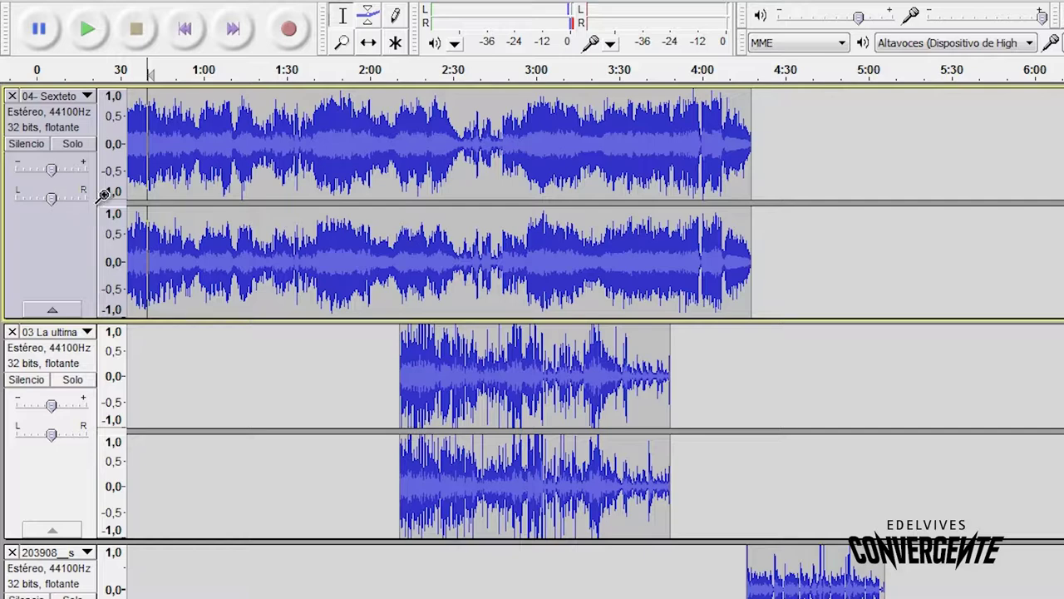
{"action": "key", "text": "space"}
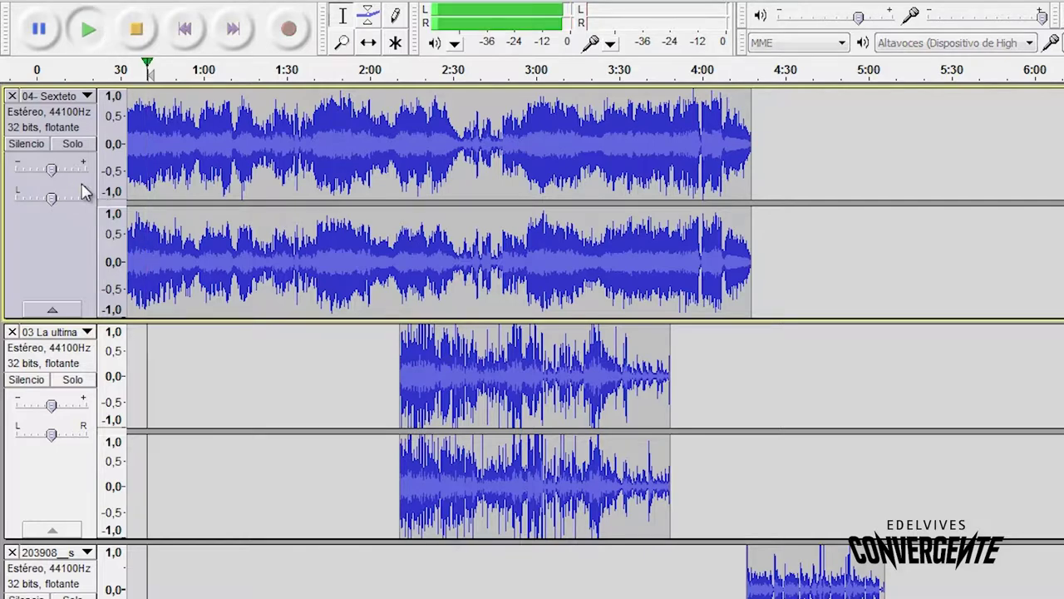
{"action": "mouse_move", "coordinate": [68, 171]}
{"action": "left_click_drag", "start_coordinate": [51, 170], "coordinate": [53, 215]}
{"action": "key", "text": "space"}
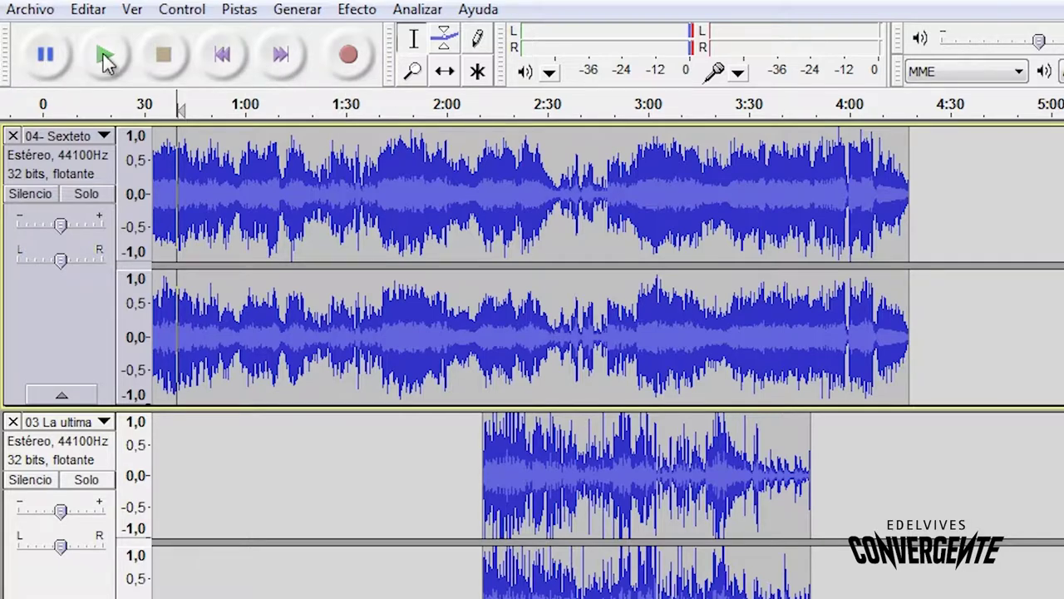
- Record a short microphone clip on a new track from about 5:46, stop it, and undo the recording
{"action": "left_click", "coordinate": [223, 58]}
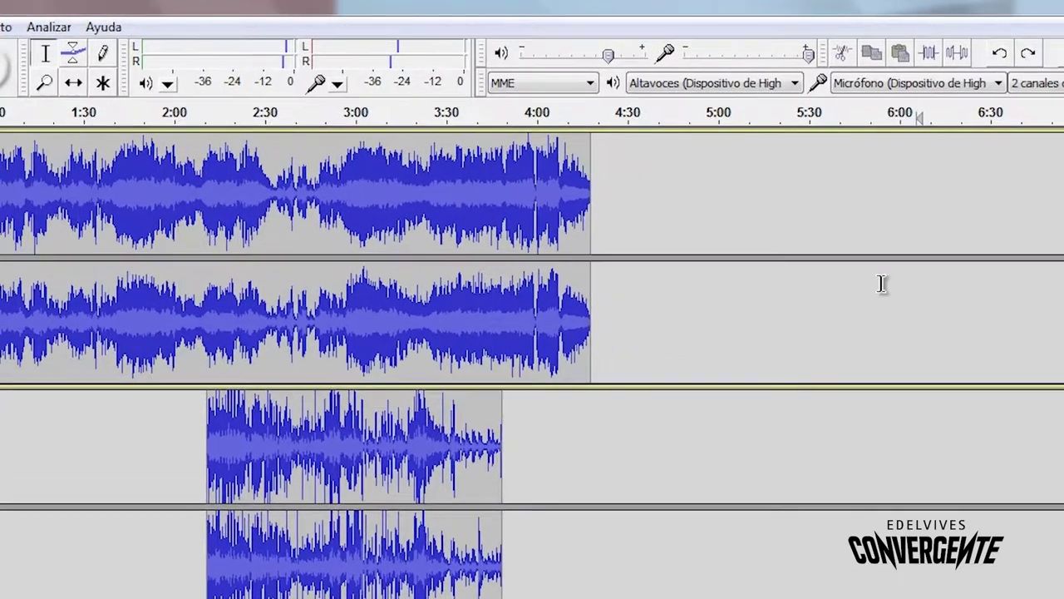
{"action": "left_click", "coordinate": [964, 166]}
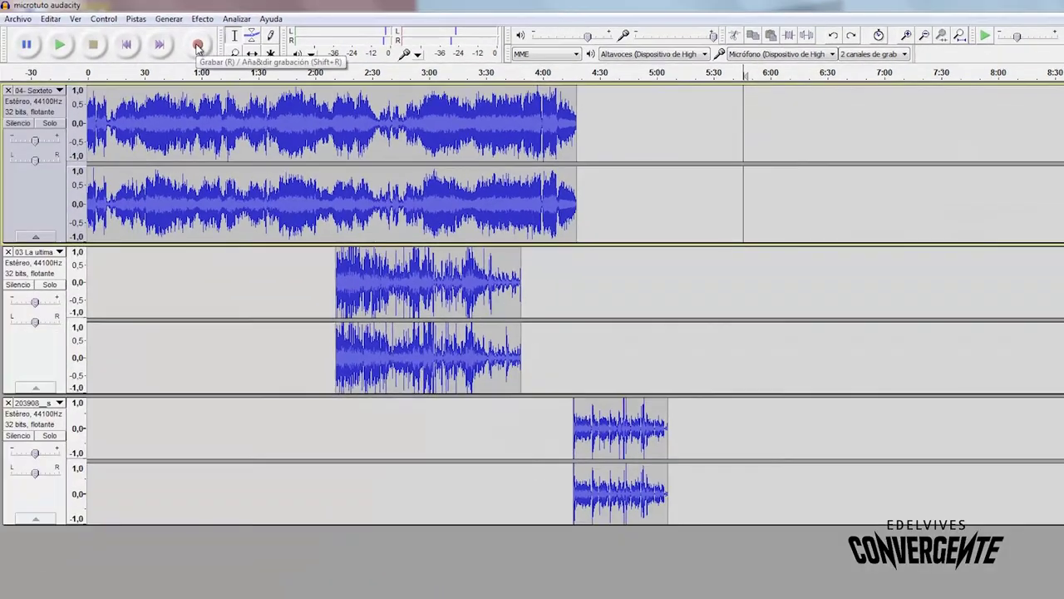
{"action": "left_click", "coordinate": [0, 62]}
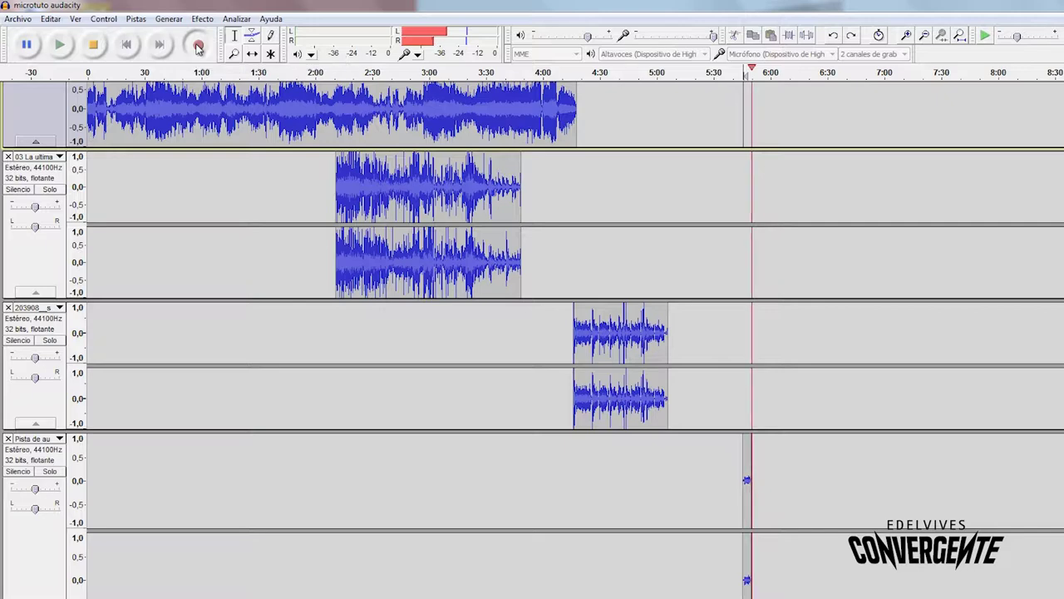
{"action": "left_click", "coordinate": [93, 50]}
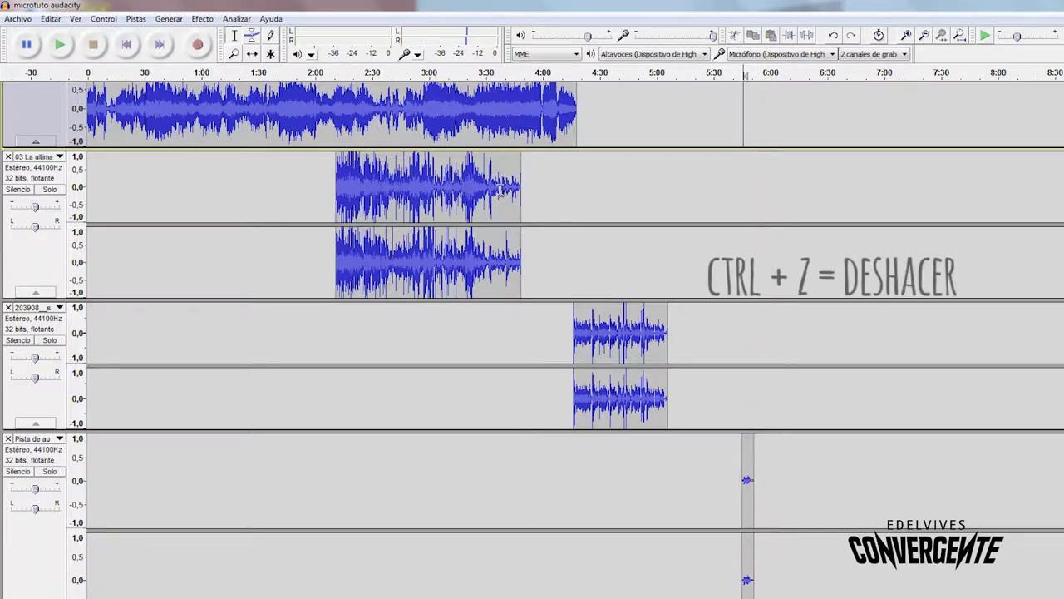
{"action": "key", "text": "ctrl+z"}
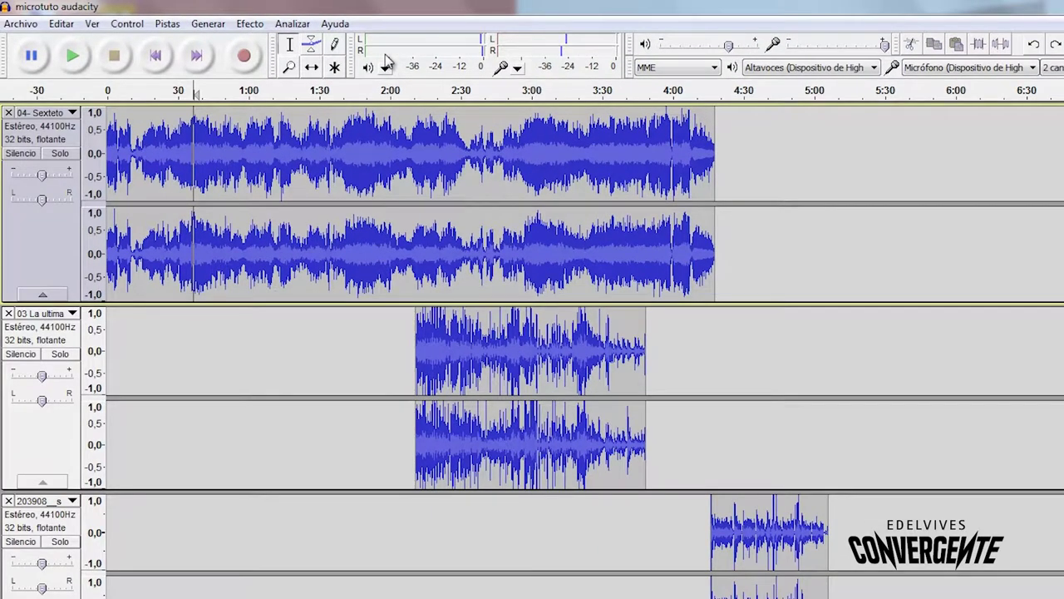
- Solo the 03 La ultima track and play it from the start of its clip, at about 2:11
{"action": "left_click", "coordinate": [60, 353]}
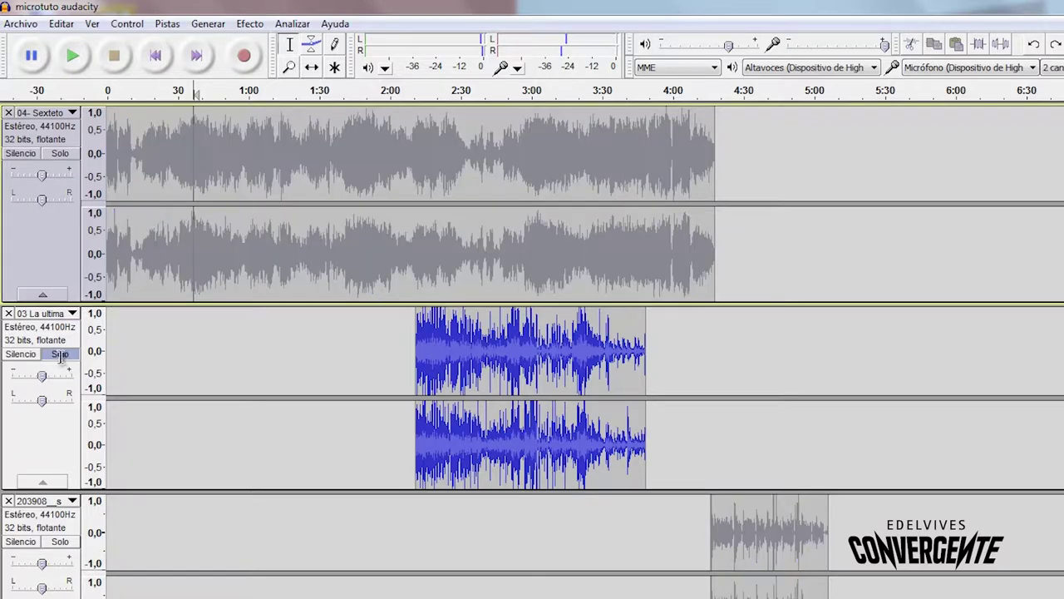
{"action": "left_click", "coordinate": [417, 349]}
{"action": "key", "text": "space"}
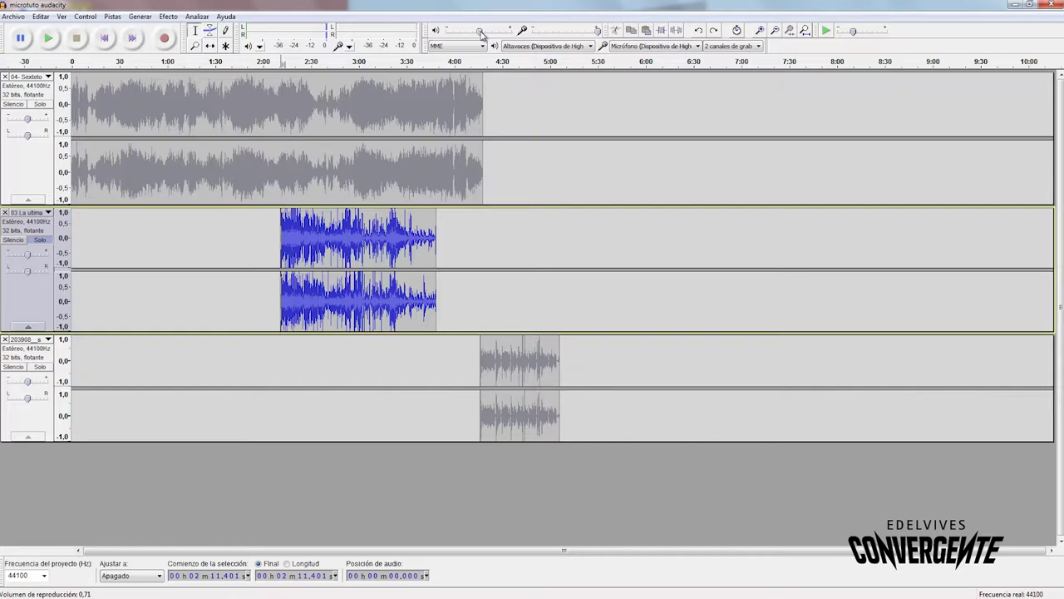
- Adjust the playback volume while the soloed track plays, stop playback, and adjust the recording volume
{"action": "mouse_move", "coordinate": [481, 33]}
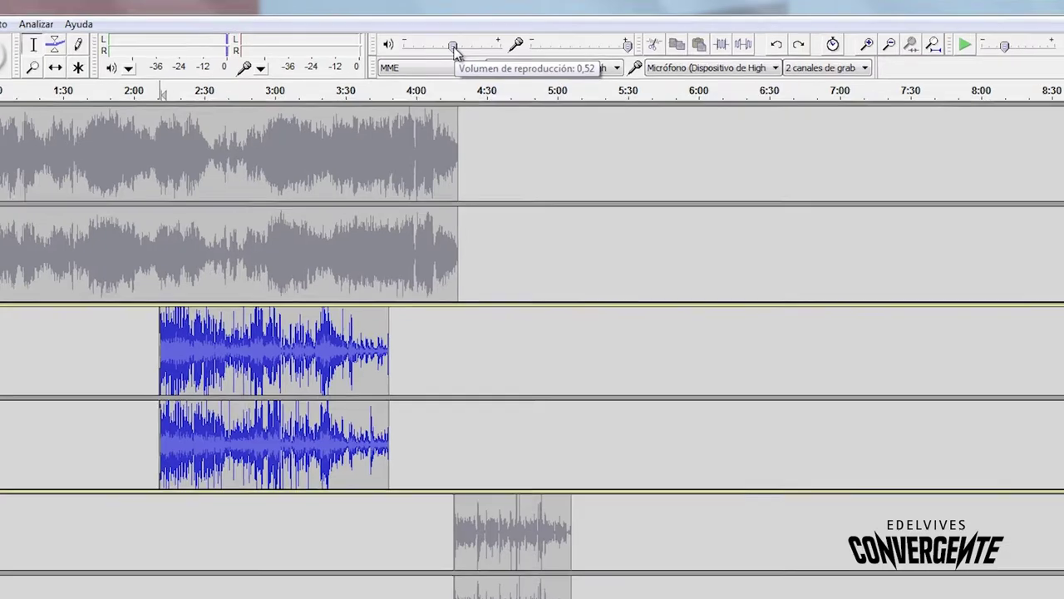
{"action": "key", "text": "space"}
{"action": "mouse_move", "coordinate": [453, 62]}
{"action": "left_mouse_down"}
{"action": "mouse_move", "coordinate": [416, 66]}
{"action": "mouse_move", "coordinate": [466, 52]}
{"action": "mouse_move", "coordinate": [443, 58]}
{"action": "left_mouse_up"}
{"action": "key", "text": "space"}
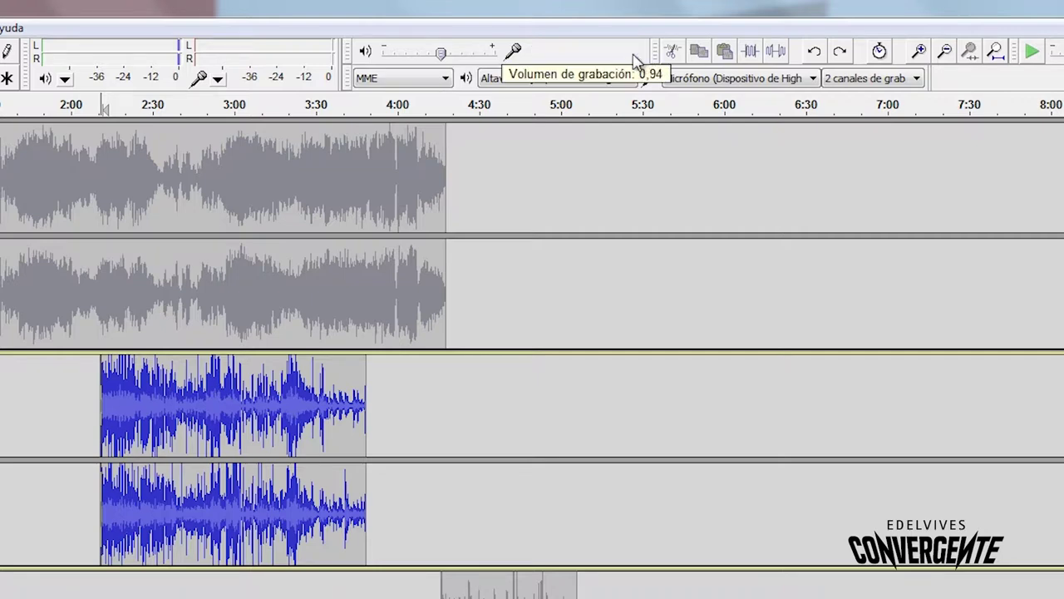
{"action": "mouse_move", "coordinate": [638, 54]}
{"action": "left_mouse_down"}
{"action": "mouse_move", "coordinate": [569, 68]}
{"action": "mouse_move", "coordinate": [563, 48]}
{"action": "mouse_move", "coordinate": [598, 58]}
{"action": "mouse_move", "coordinate": [642, 49]}
{"action": "left_mouse_up"}
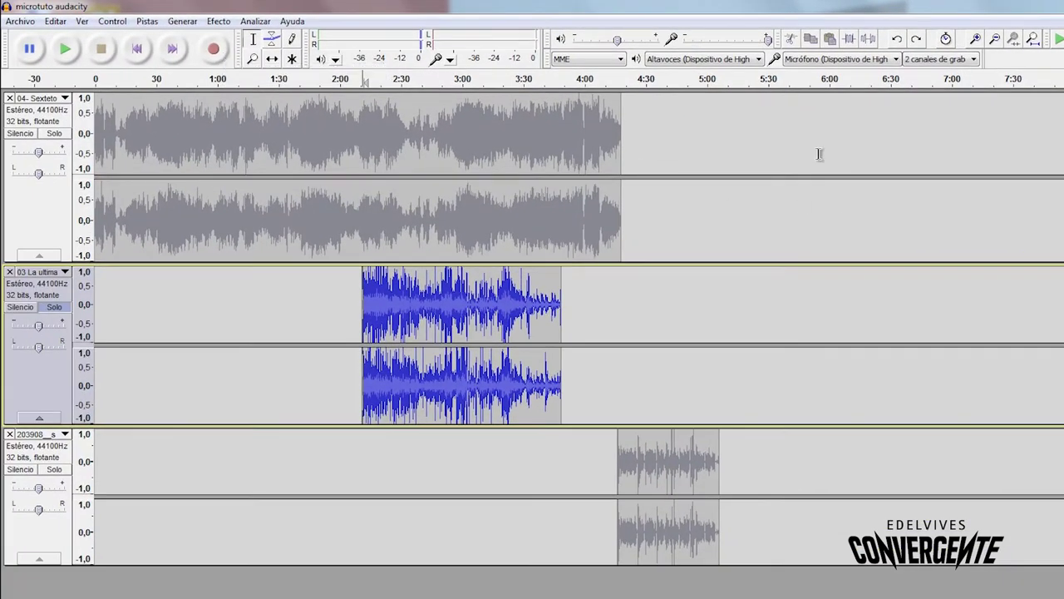
- Start recording microphone audio on a new track from about 5:54
{"action": "left_click", "coordinate": [819, 154]}
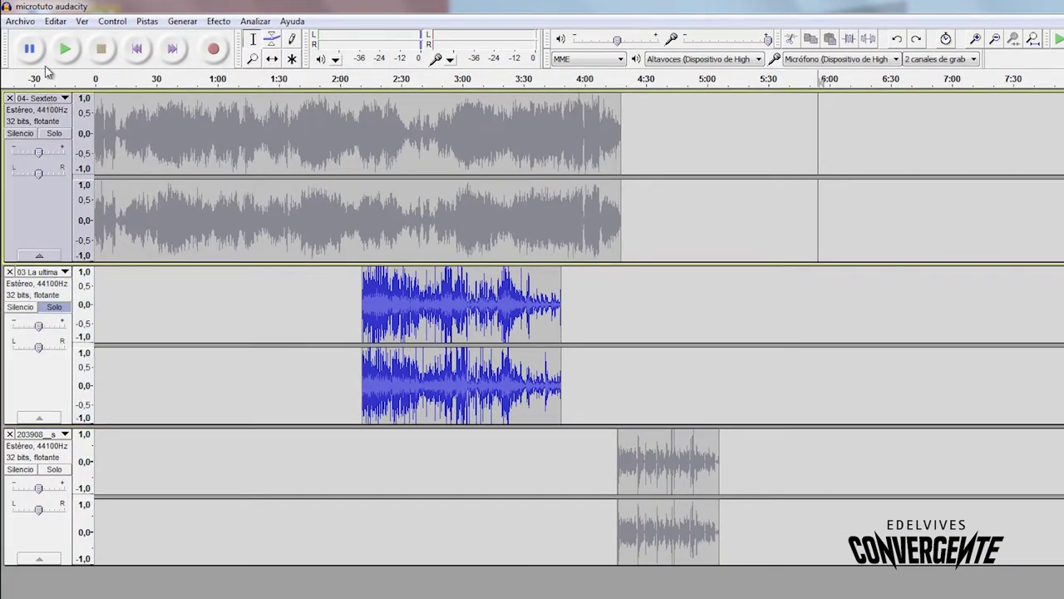
{"action": "left_click", "coordinate": [212, 50]}
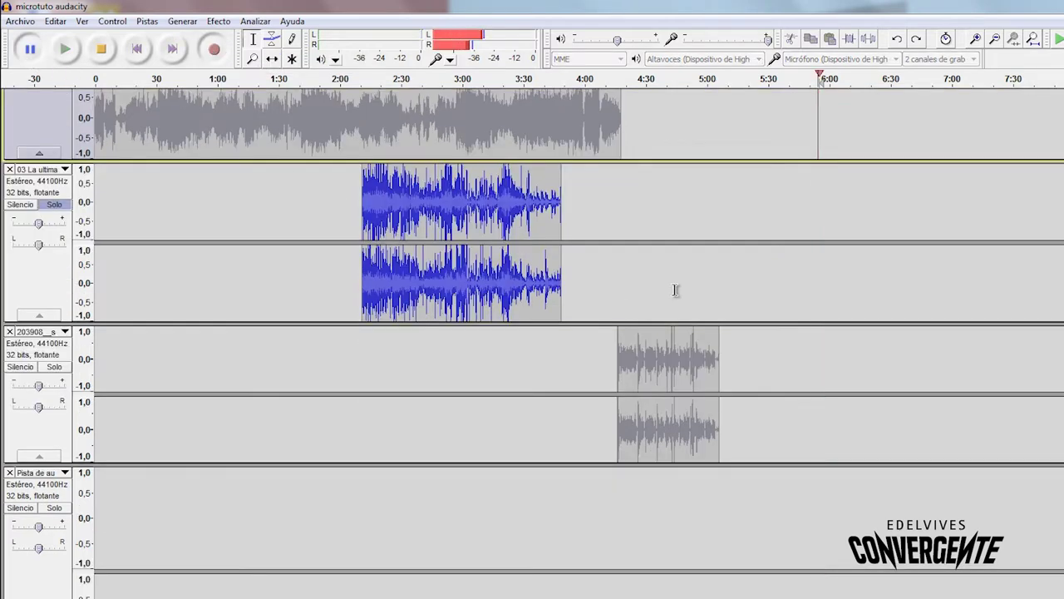